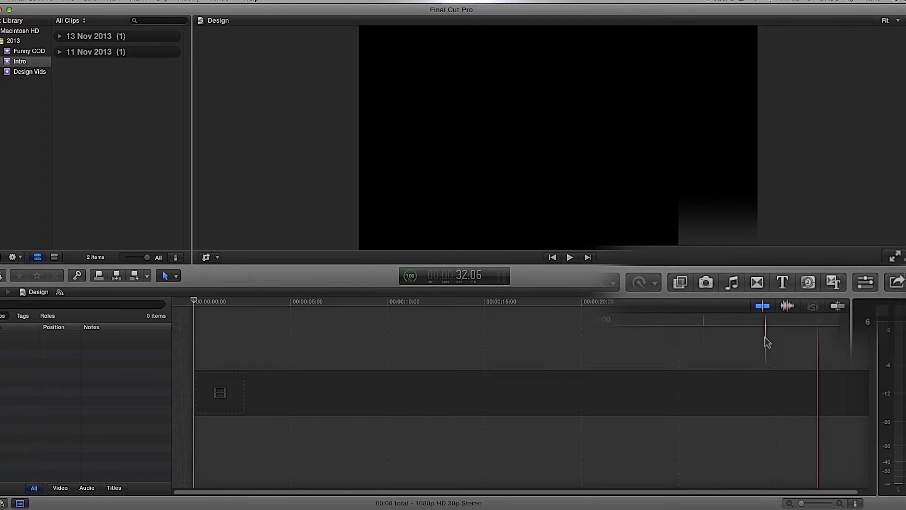
Step: Show the Effects browser with Cmd+5 beside the empty Design timeline
key(super+5)
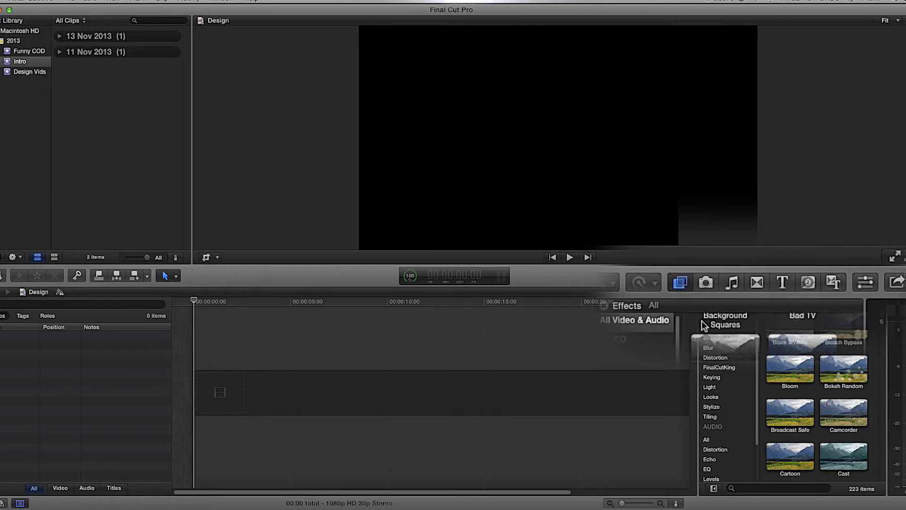
Step: Place a Whites generator at the start of the Design timeline and trim it to 05:29
click(810, 282)
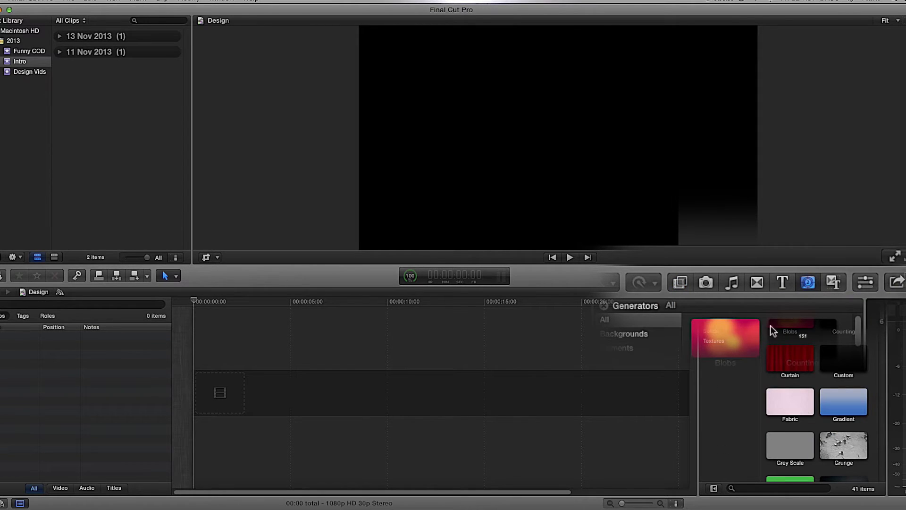
scroll(816, 337, down, 10)
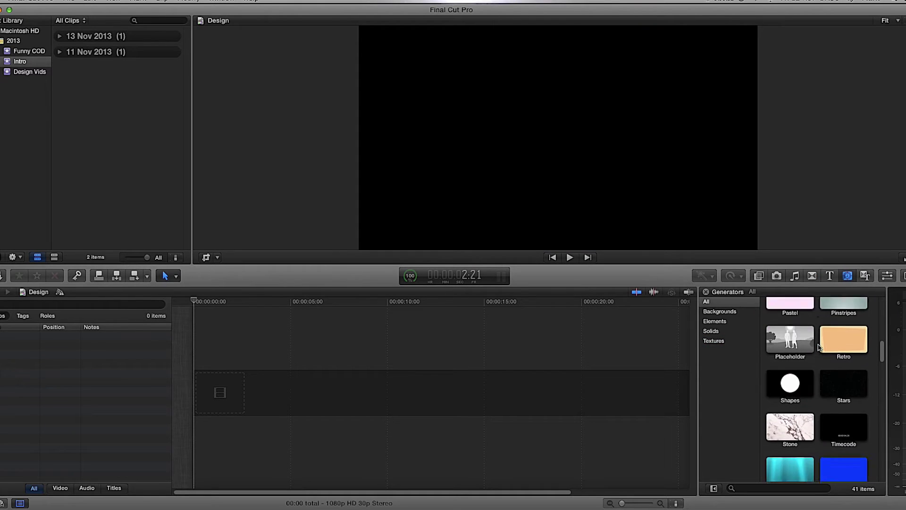
drag(790, 346, 227, 385)
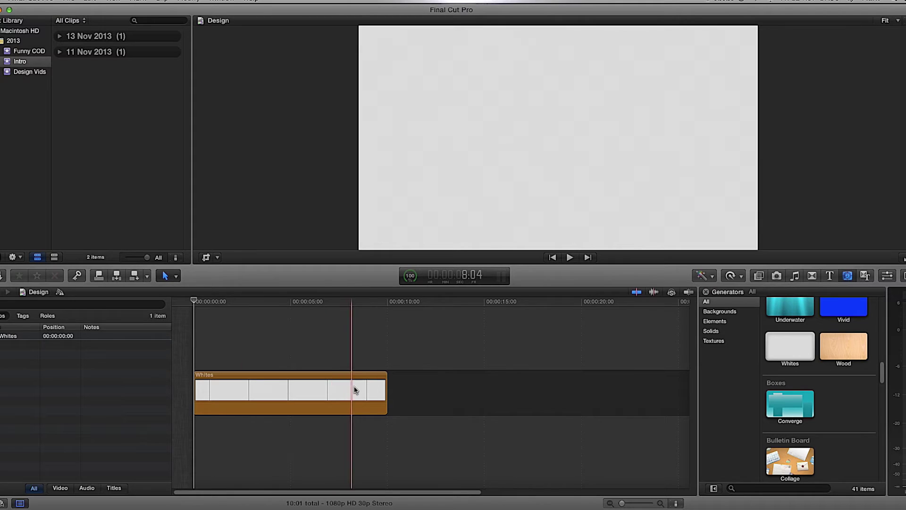
drag(383, 387, 304, 383)
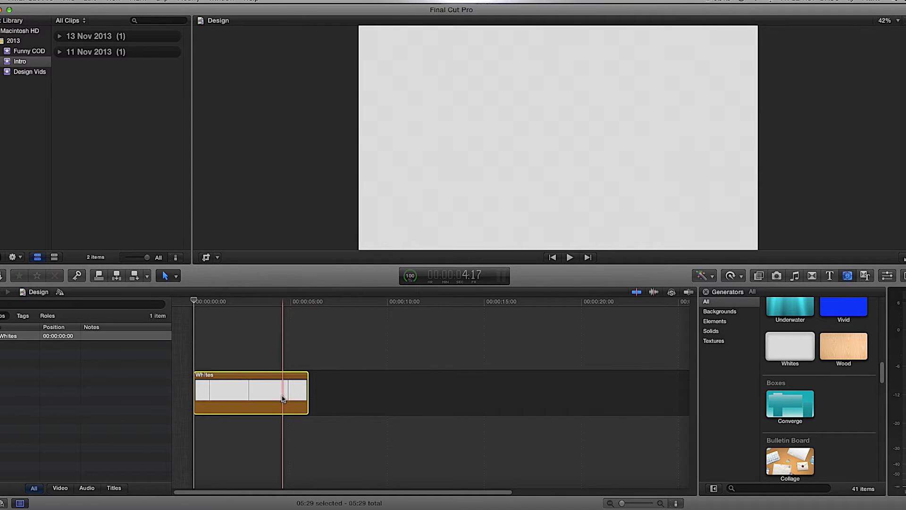
click(251, 388)
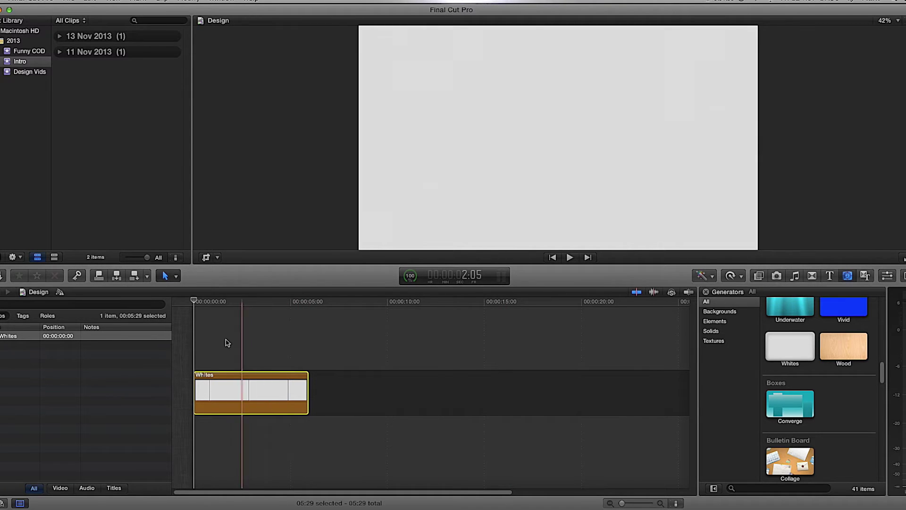
click(249, 303)
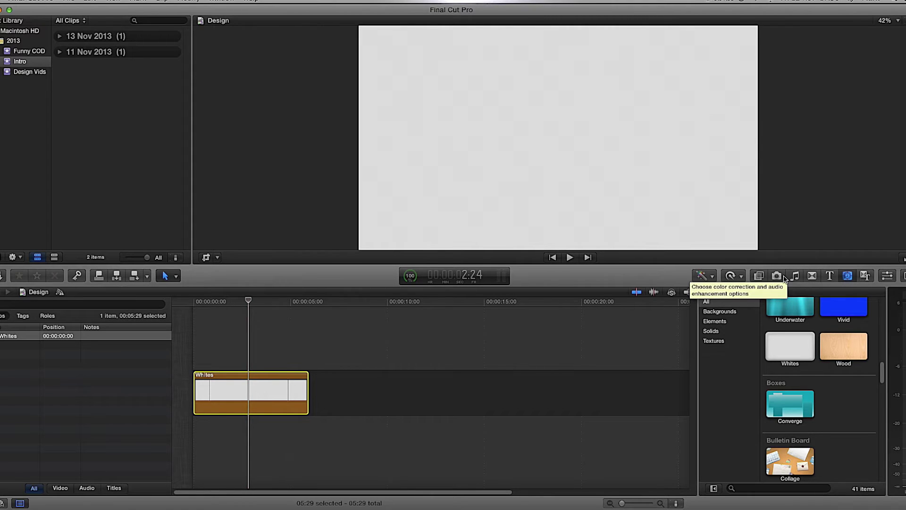
Step: Change the Whites generator's Color from smokey to bright white in the Inspector
click(889, 277)
click(862, 285)
click(862, 285)
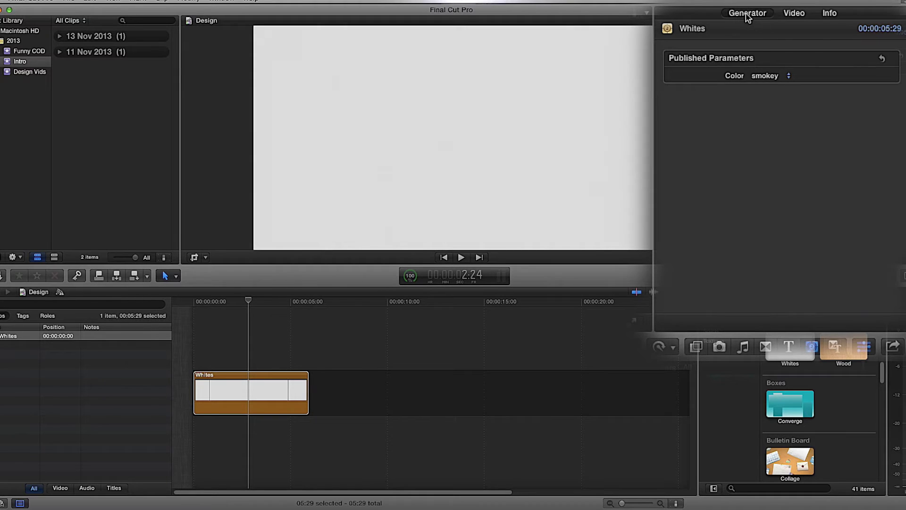
click(785, 76)
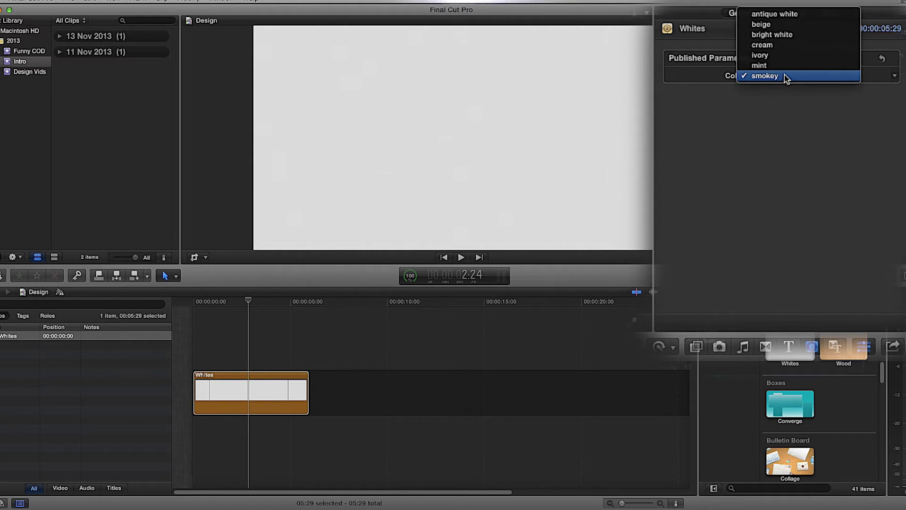
click(782, 38)
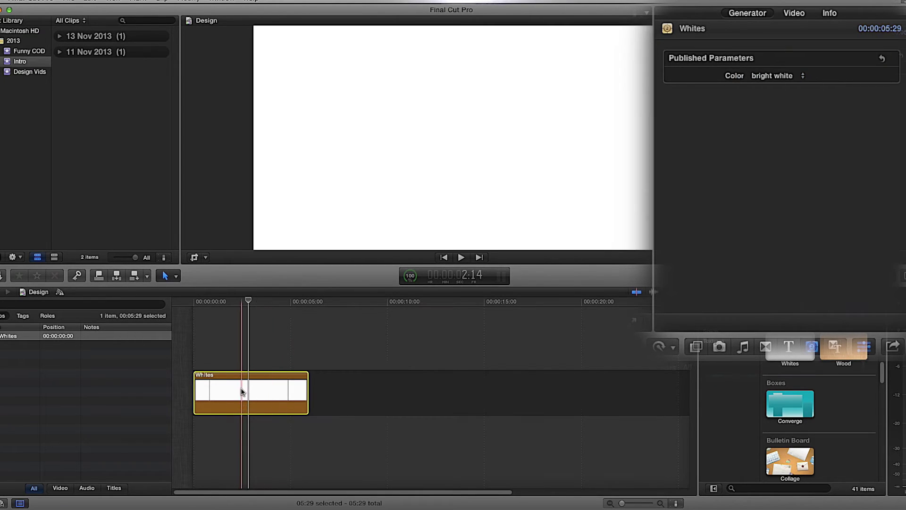
drag(248, 301, 214, 307)
Step: Apply the Spot effect from the Light category to the Whites clip
click(759, 277)
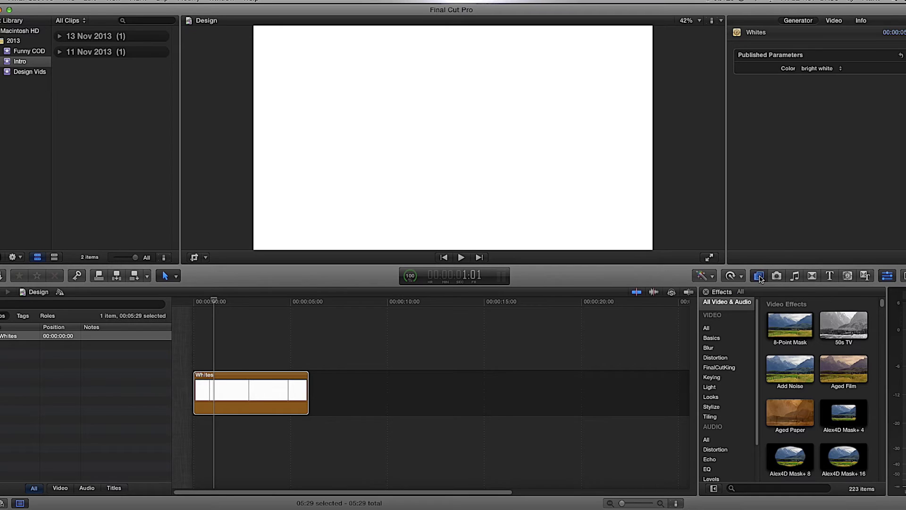
click(759, 276)
click(760, 277)
click(711, 388)
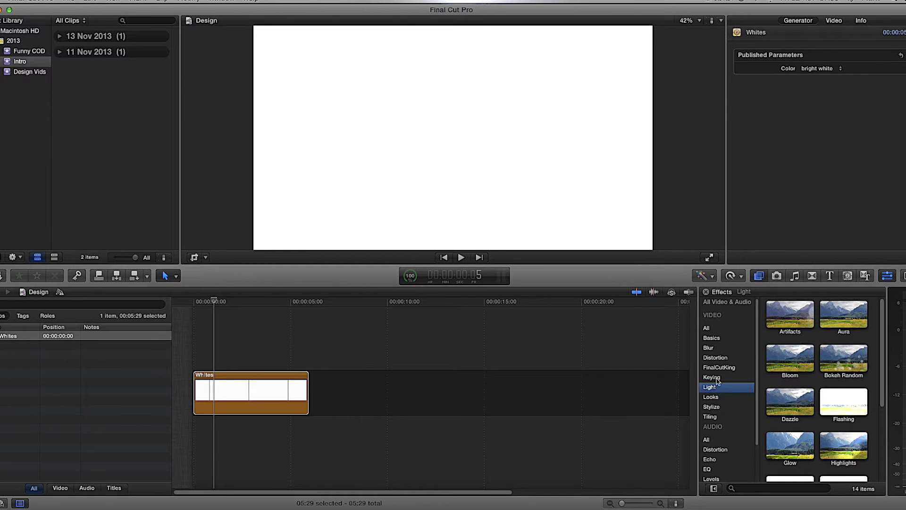
scroll(850, 411, down, 5)
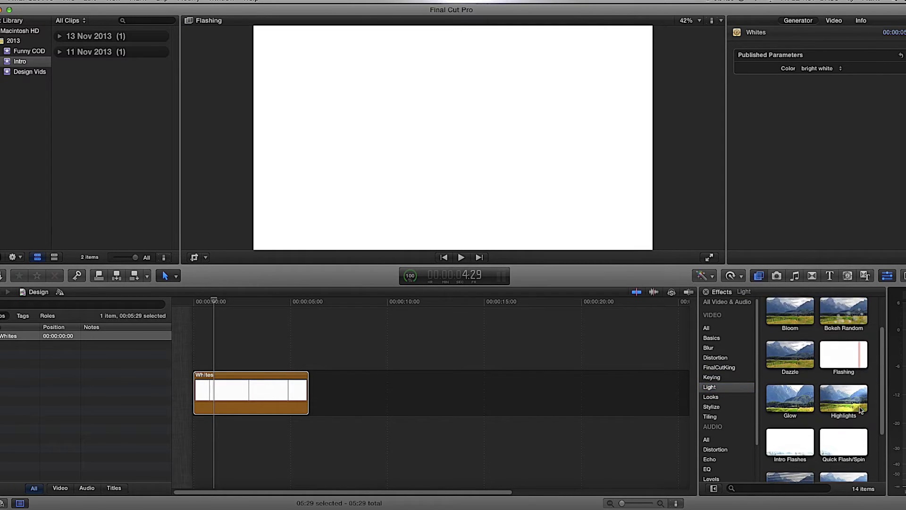
scroll(849, 410, down, 2)
drag(791, 455, 253, 405)
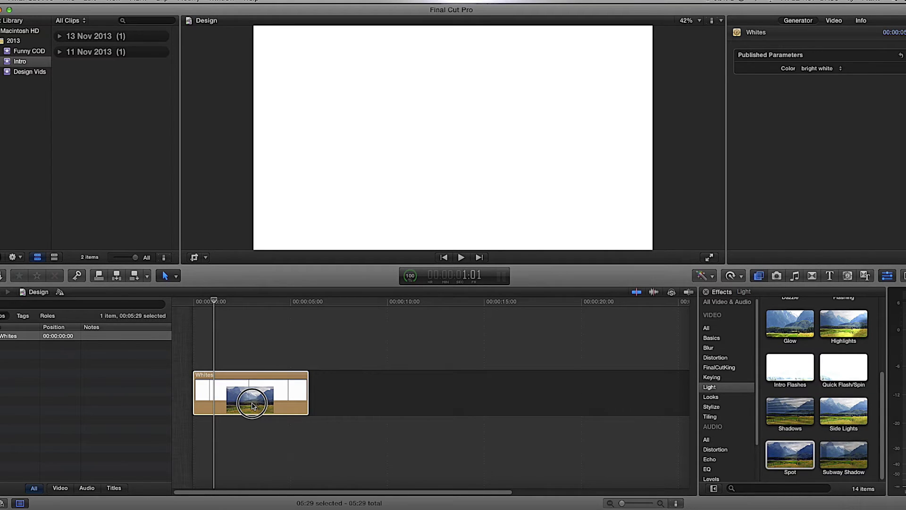
drag(253, 405, 254, 405)
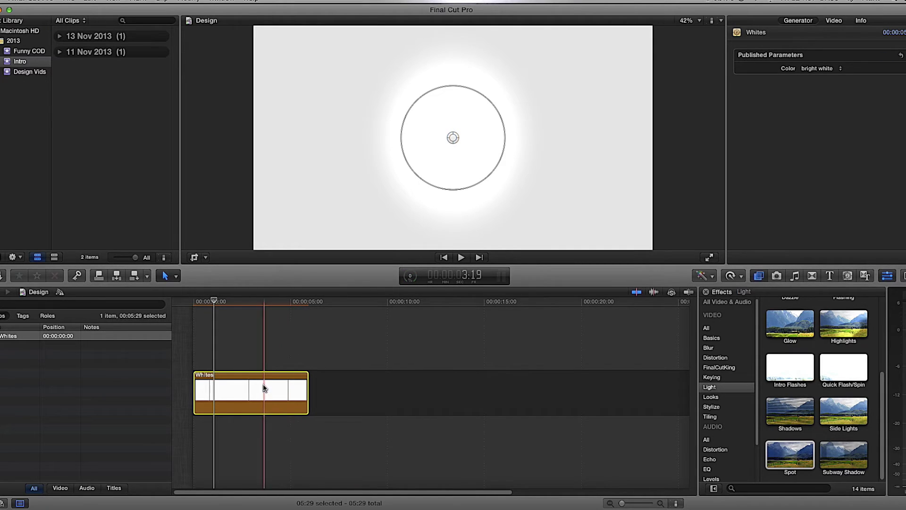
Step: Compare Spot on and off, then reveal its Amount, Feather, Contrast and Radius settings
click(231, 301)
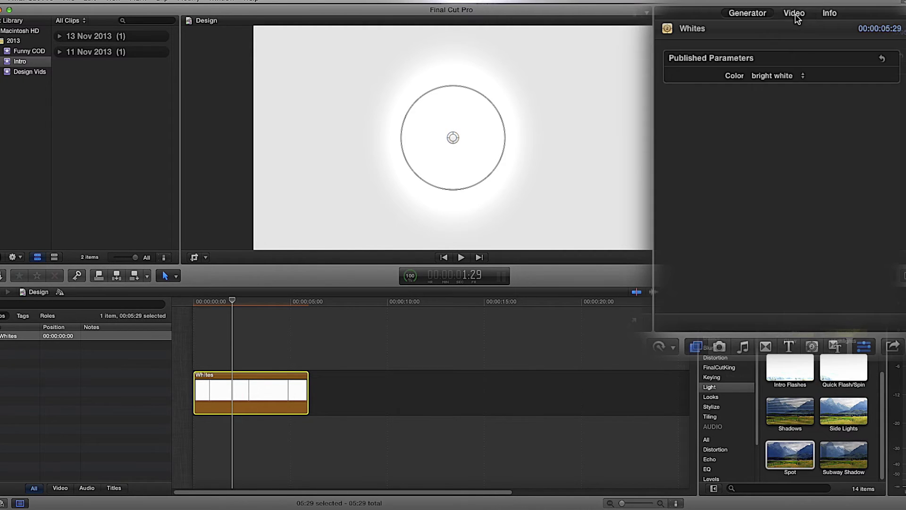
click(834, 21)
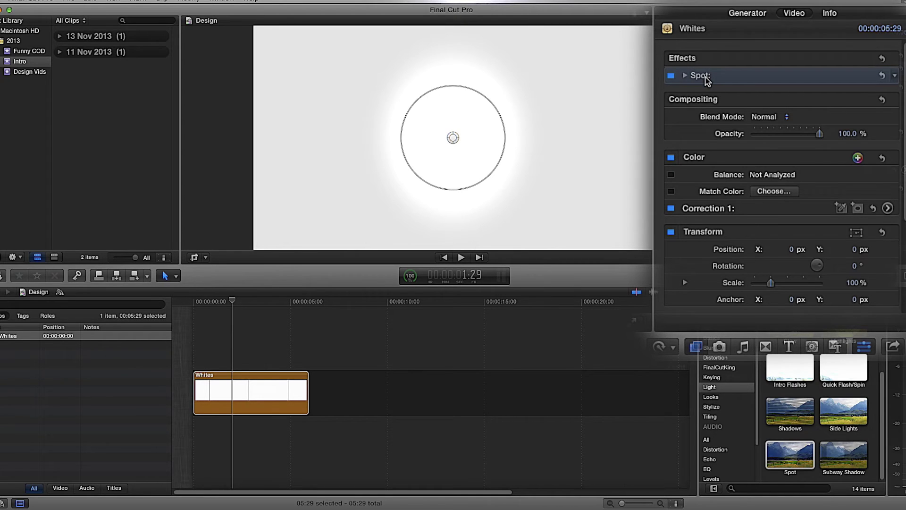
click(671, 76)
click(672, 75)
click(671, 75)
click(671, 75)
click(671, 75)
click(671, 75)
scroll(799, 103, down, 1)
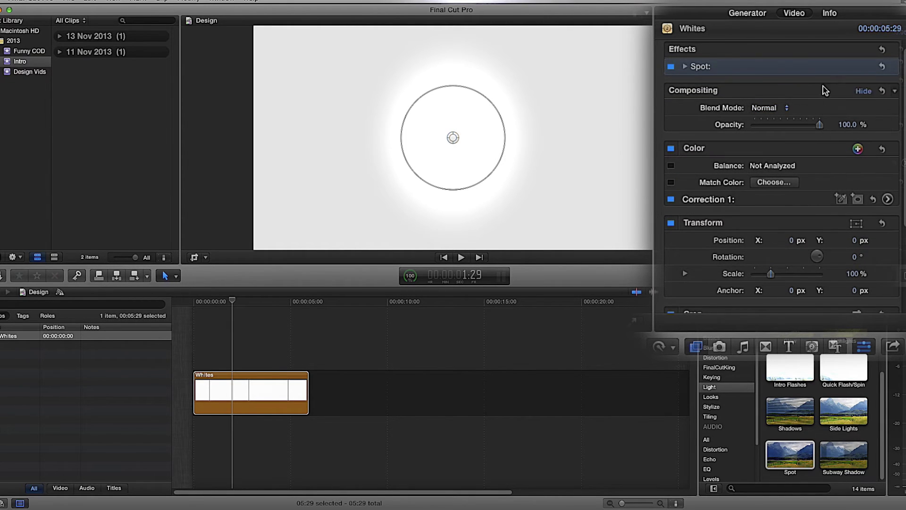
click(685, 68)
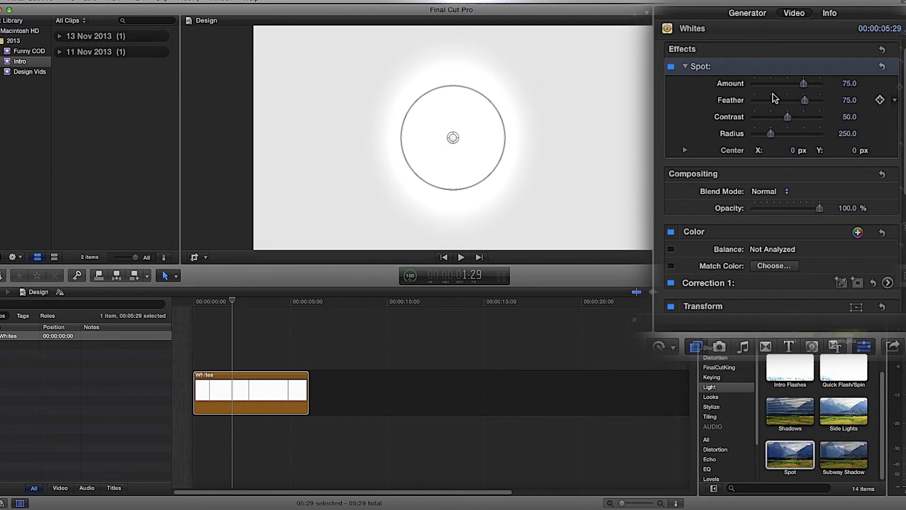
mouse_move(235, 303)
mouse_down()
mouse_move(297, 306)
mouse_move(196, 306)
mouse_move(227, 305)
mouse_up()
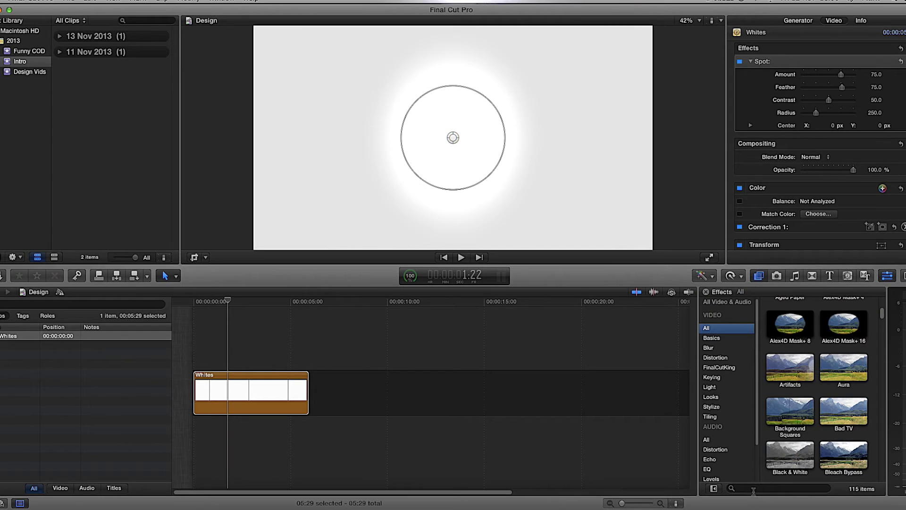
Step: Search the effects for 'teal' and apply Teal & Orange to the Whites clip
click(754, 491)
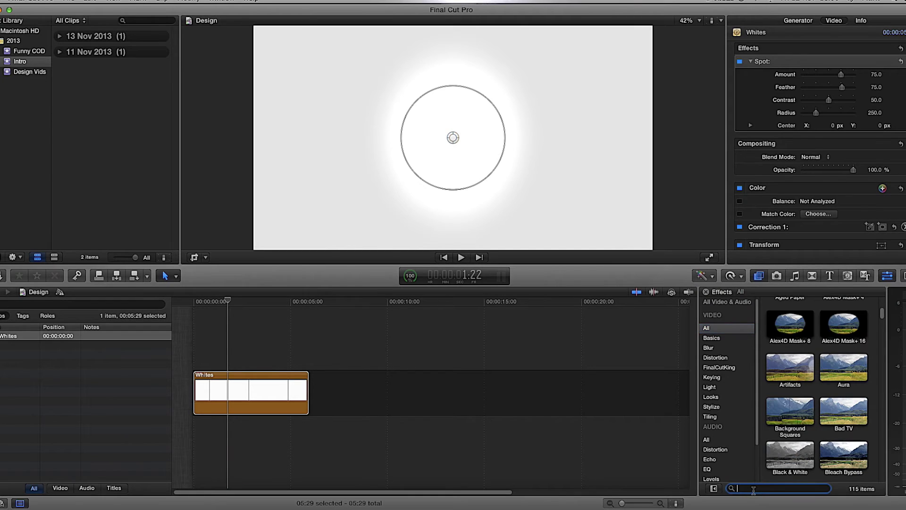
text(teal)
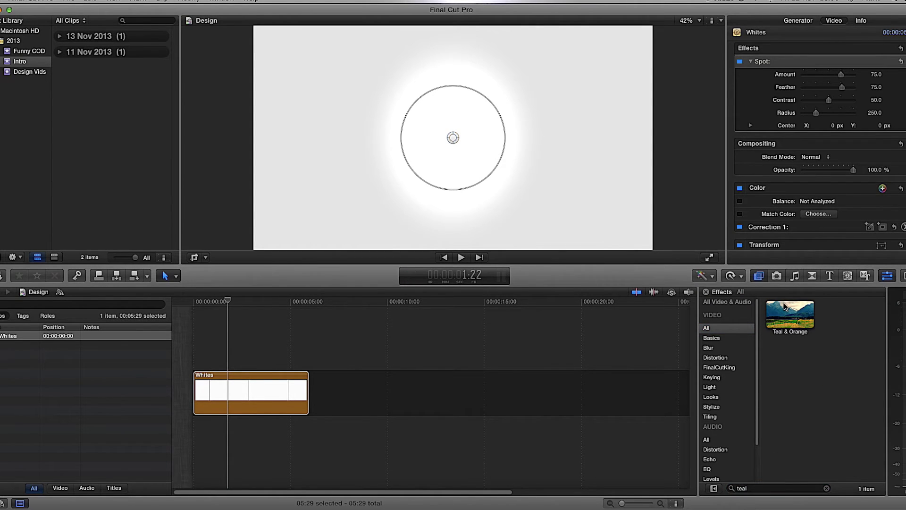
drag(790, 314, 258, 393)
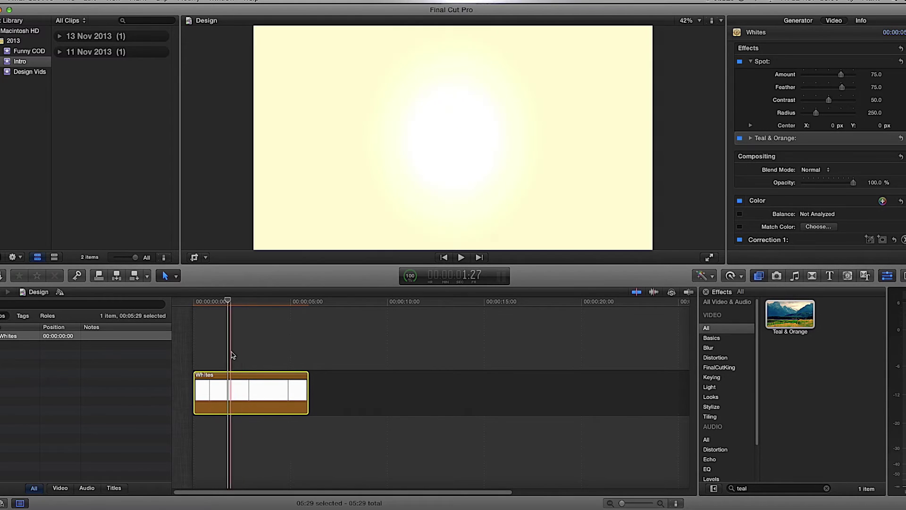
drag(228, 302, 200, 304)
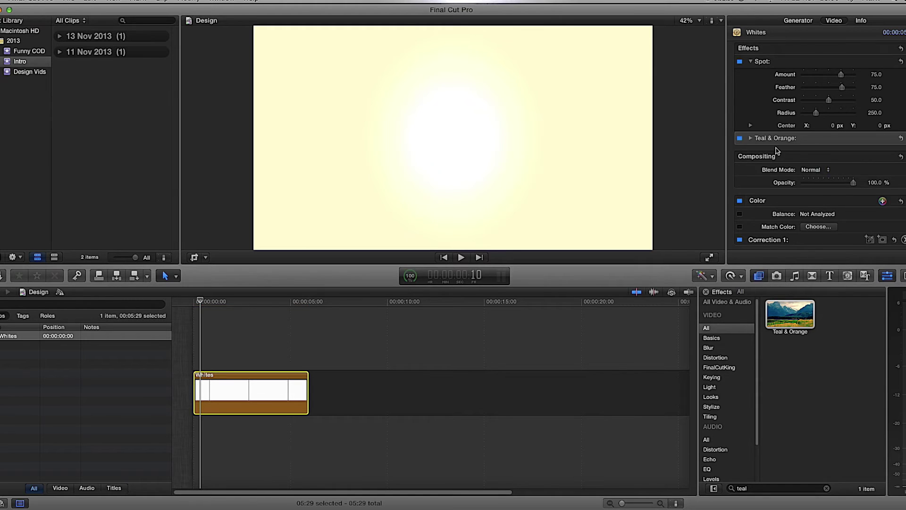
Step: Nudge the Teal & Orange Amount slider up slightly in the Inspector
click(752, 141)
mouse_move(785, 186)
mouse_down()
mouse_move(799, 185)
mouse_move(789, 184)
mouse_up()
click(686, 167)
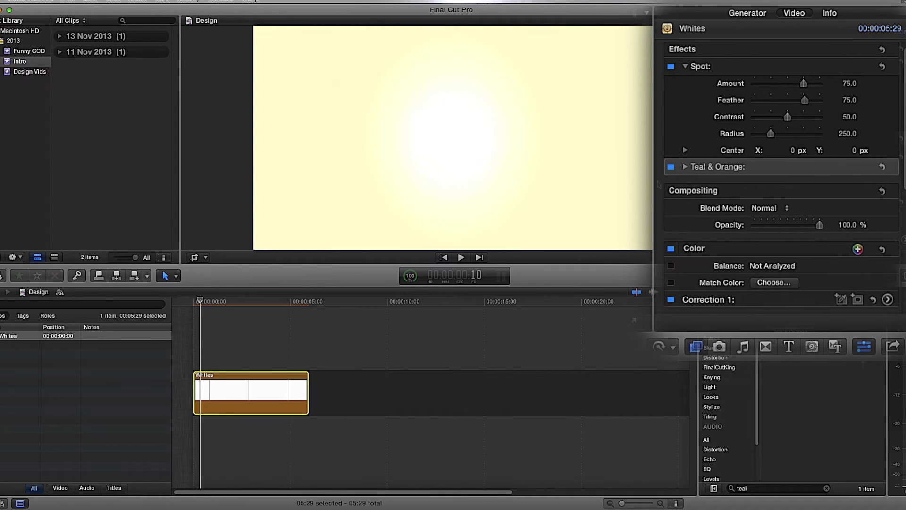
click(199, 393)
click(196, 302)
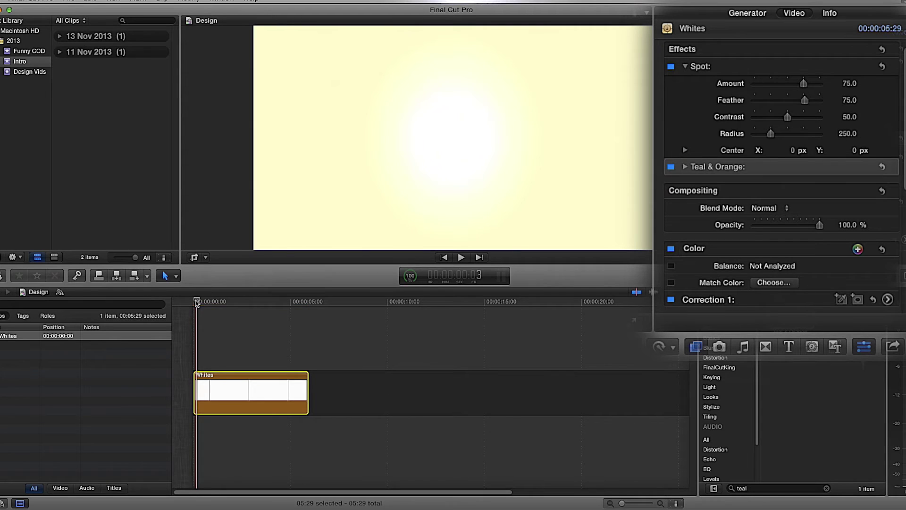
click(222, 397)
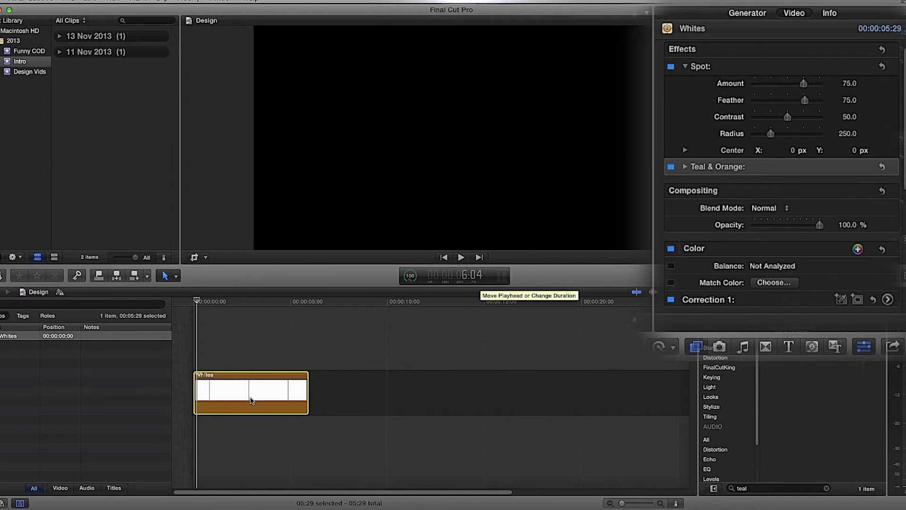
Step: Set a Spot Radius keyframe of 10 at the first frame of the clip
click(197, 302)
drag(197, 302, 198, 305)
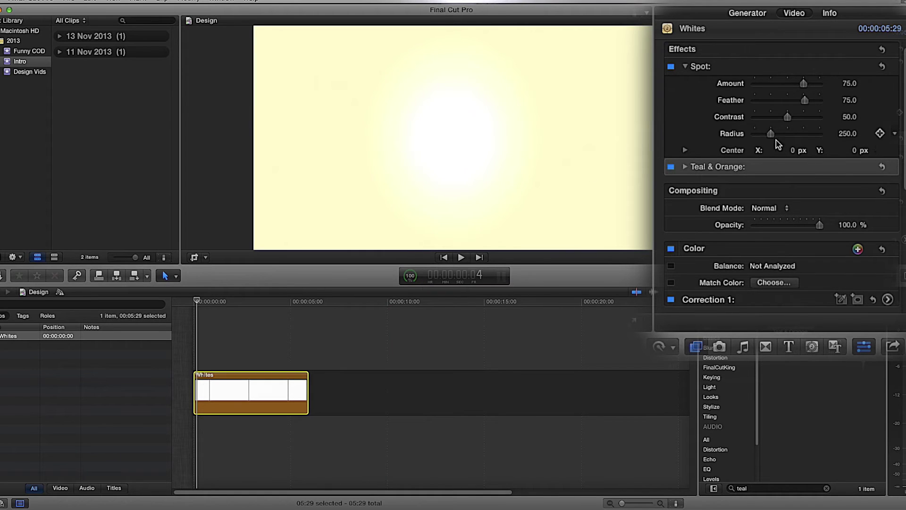
drag(772, 136, 757, 136)
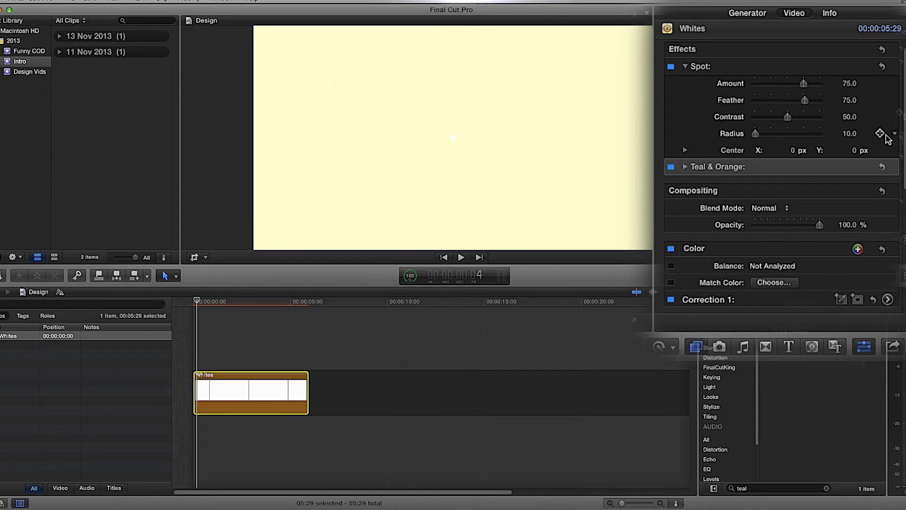
click(880, 134)
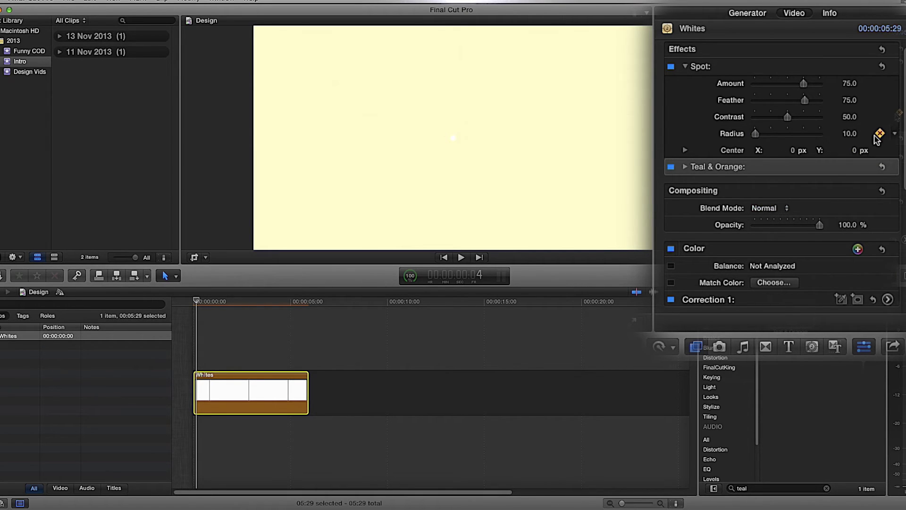
Step: Raise Radius to 253 at about 5:19, then lower Amount to 10.21 at the start
click(198, 303)
drag(199, 303, 304, 306)
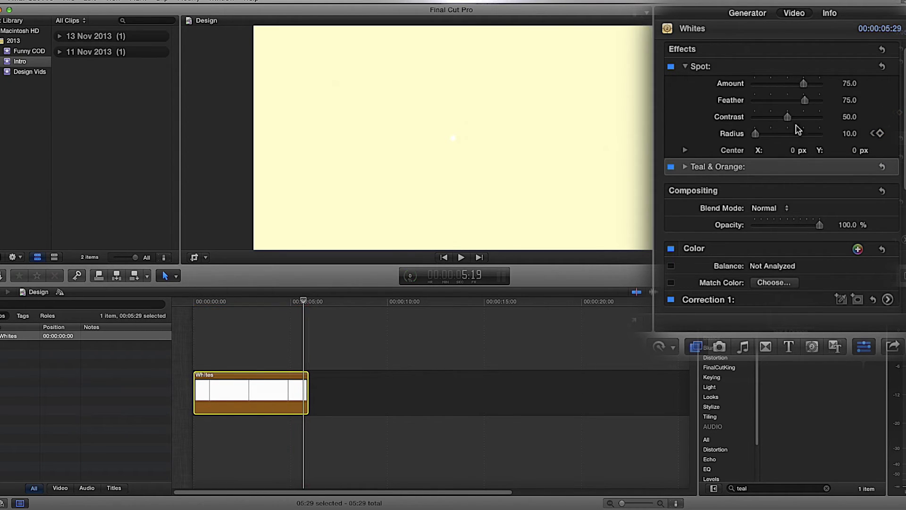
mouse_move(761, 133)
mouse_down()
mouse_move(786, 136)
mouse_move(774, 139)
mouse_up()
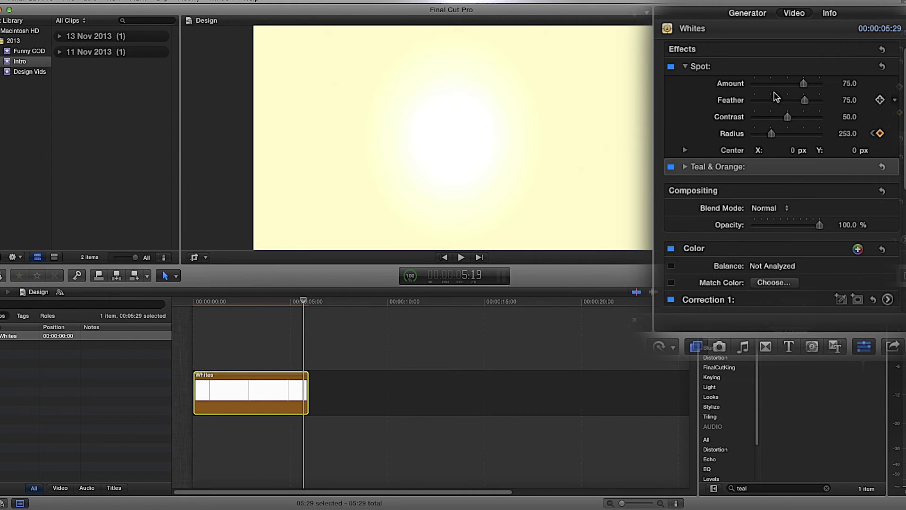
drag(304, 302, 196, 315)
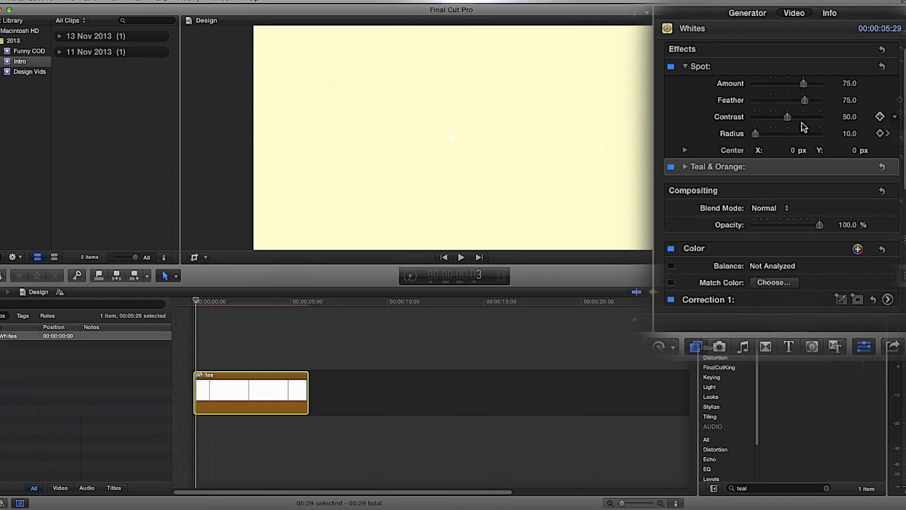
drag(804, 84, 767, 86)
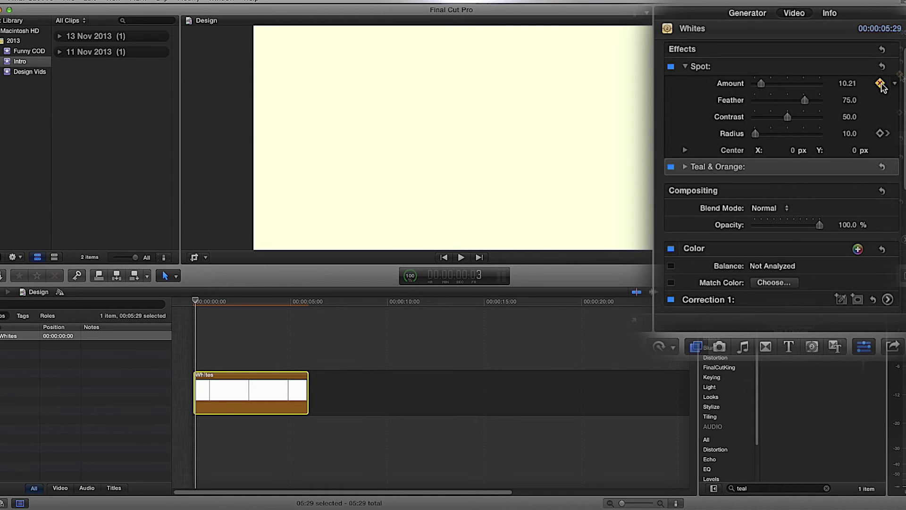
Step: Keyframe the Spot Amount at 80.26 near the clip end
click(252, 305)
drag(252, 304, 303, 304)
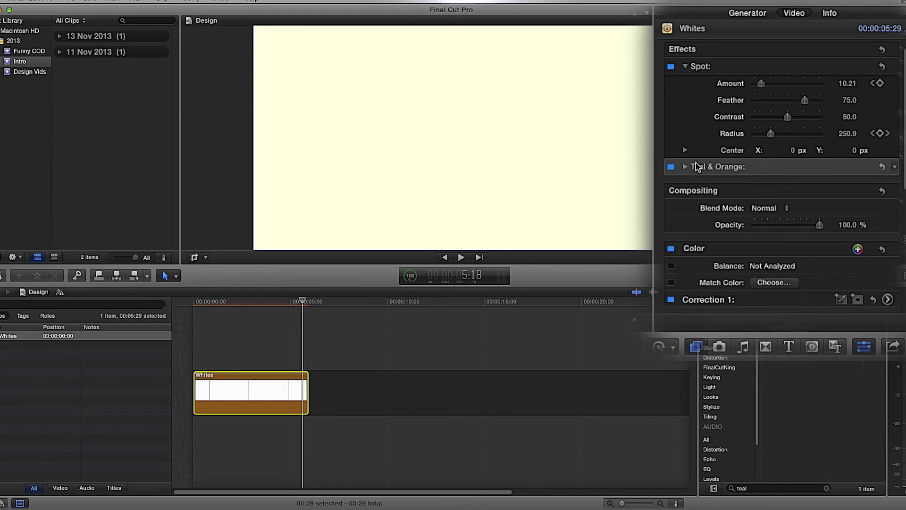
scroll(789, 84, down, 1)
drag(764, 82, 811, 85)
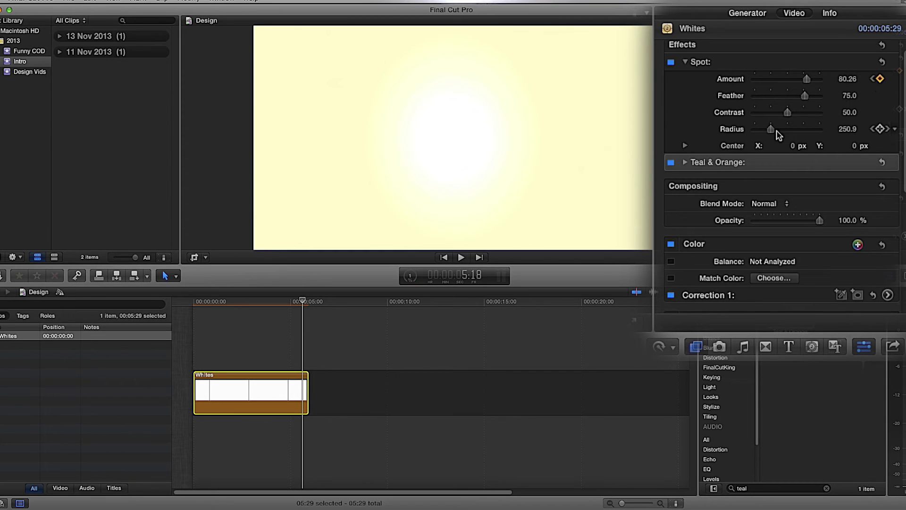
click(481, 256)
click(257, 301)
drag(258, 301, 196, 299)
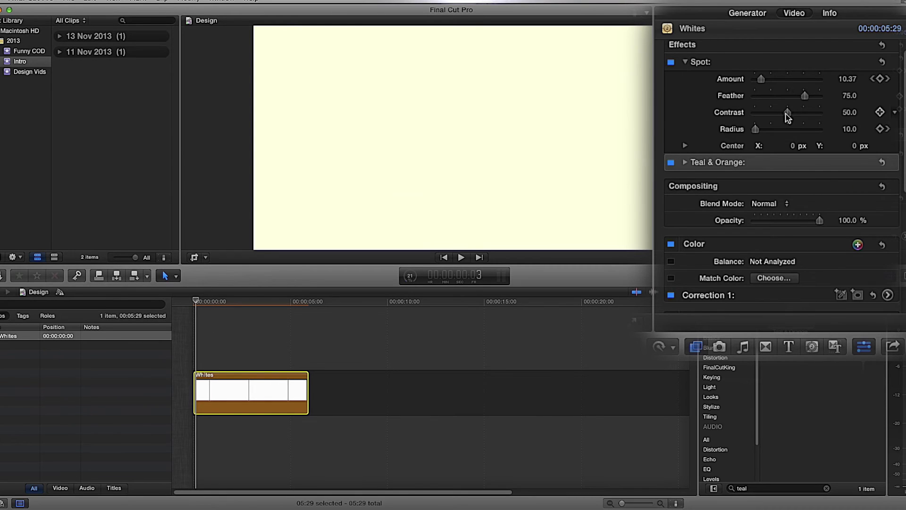
Step: Animate Spot Contrast from 2.08 at the start to 92.03 near the end
drag(789, 114, 758, 114)
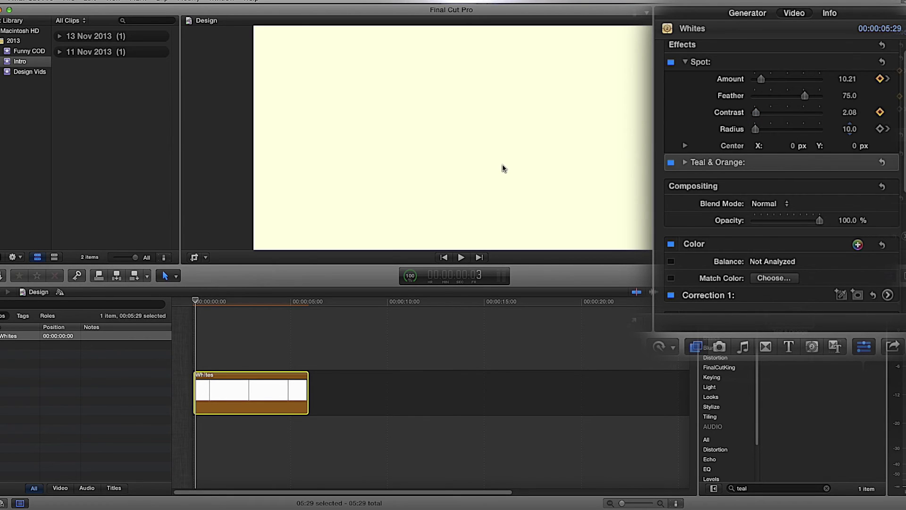
drag(197, 303, 303, 304)
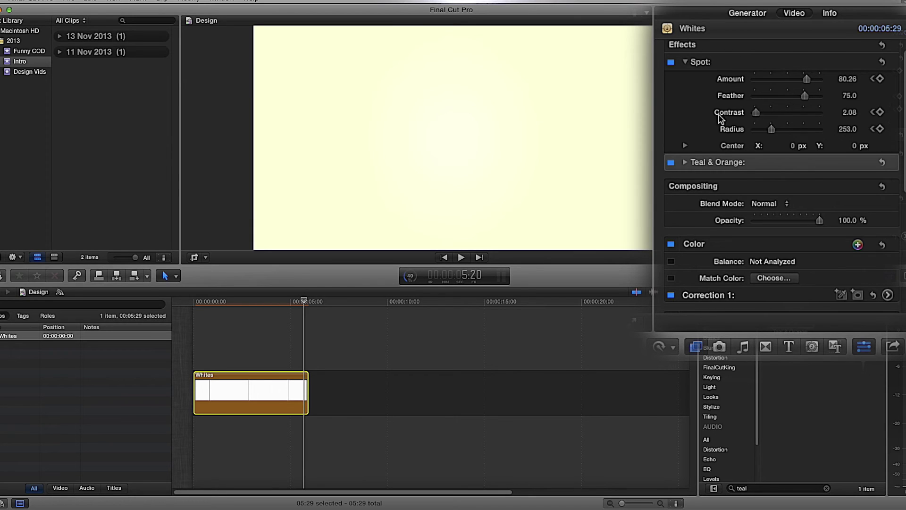
drag(757, 114, 815, 116)
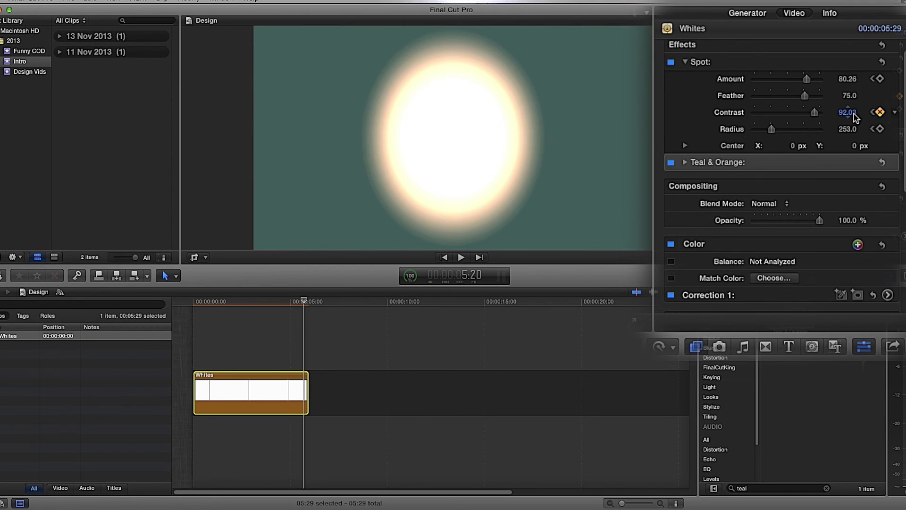
drag(303, 301, 195, 303)
click(461, 258)
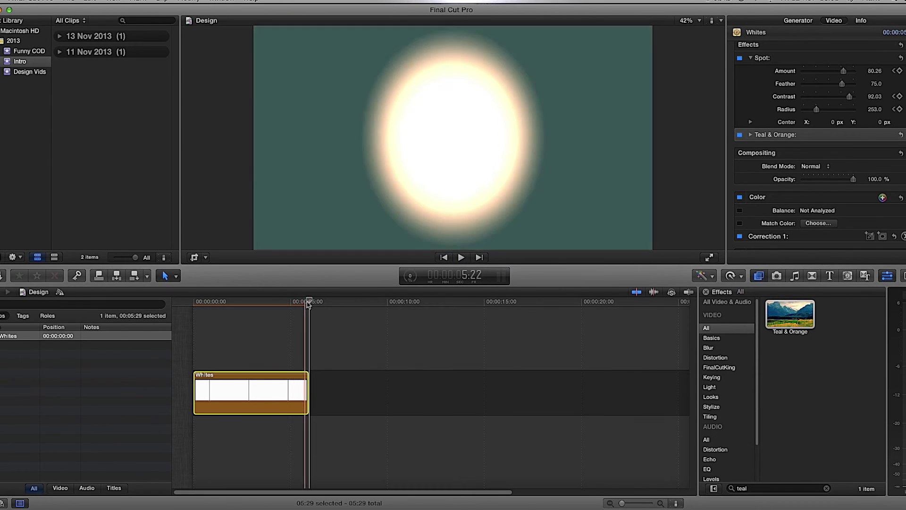
drag(307, 302, 236, 304)
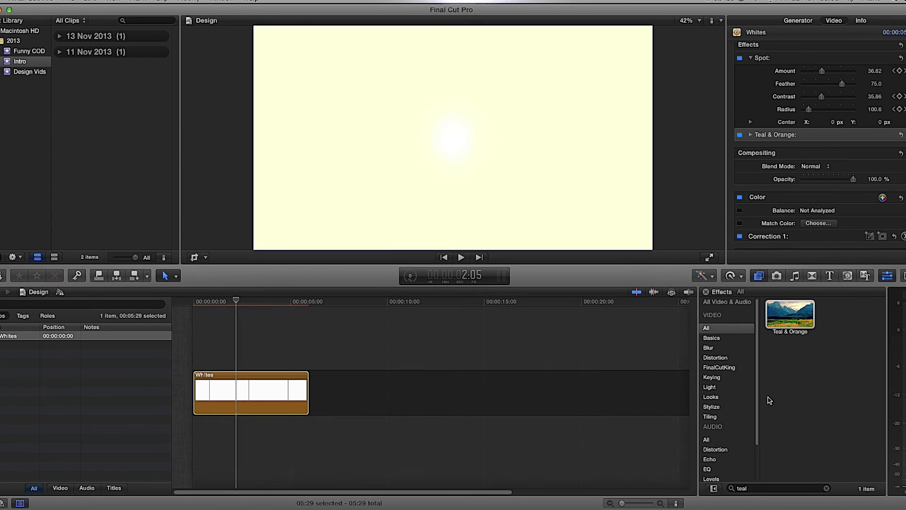
click(759, 488)
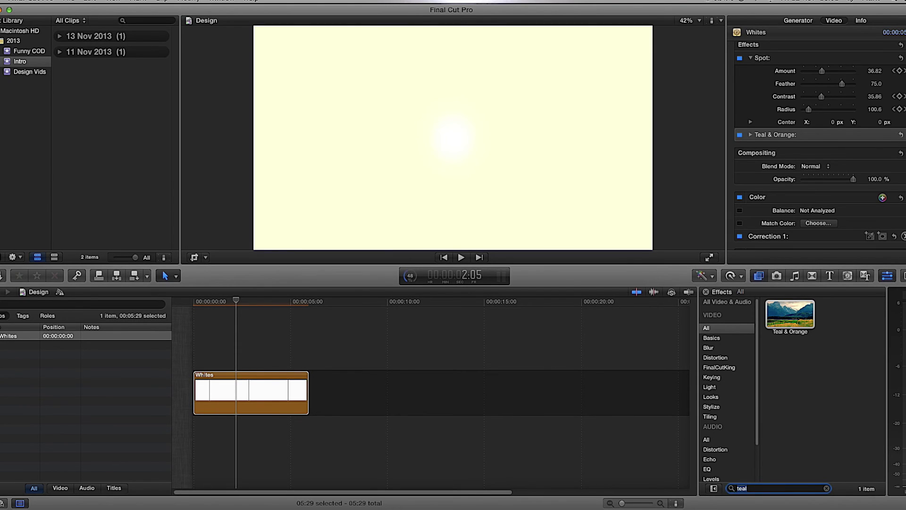
Step: Search for 'hnd', apply the Handheld effect to the Whites clip, and play it
key(BackSpace)
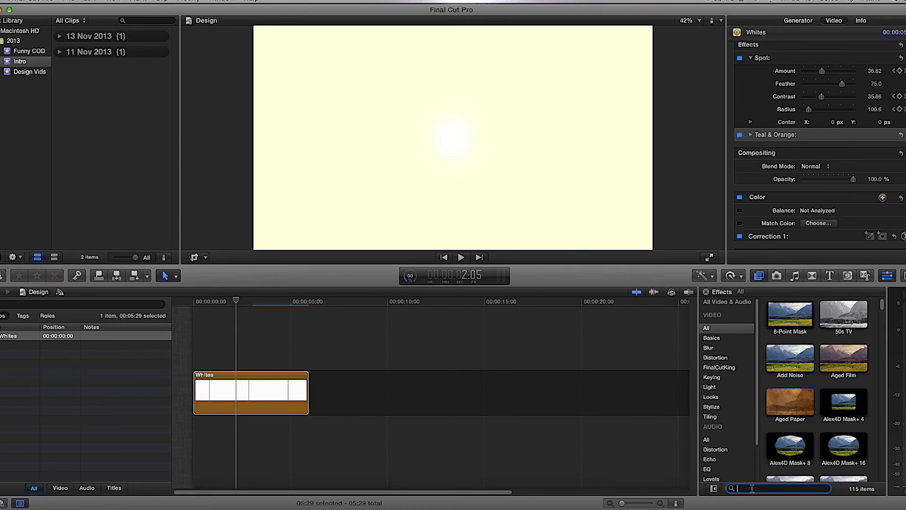
text(hnd)
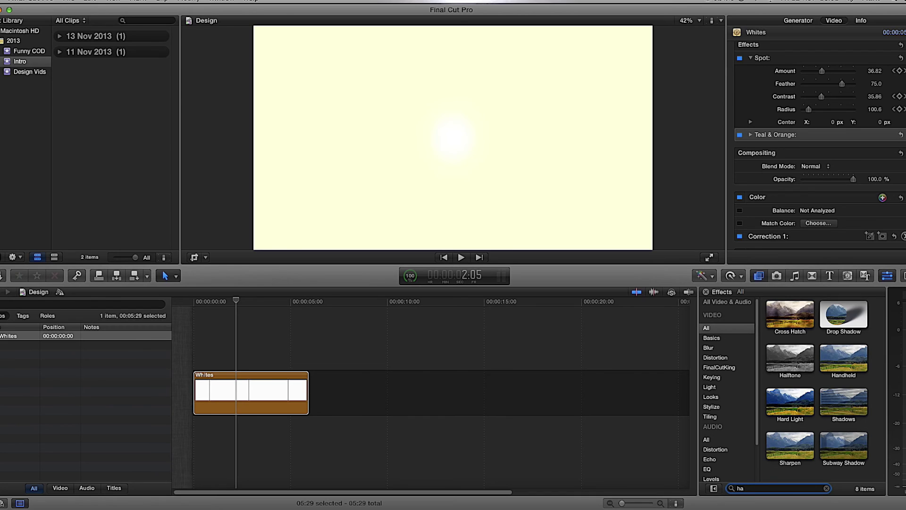
click(805, 407)
drag(790, 325, 253, 398)
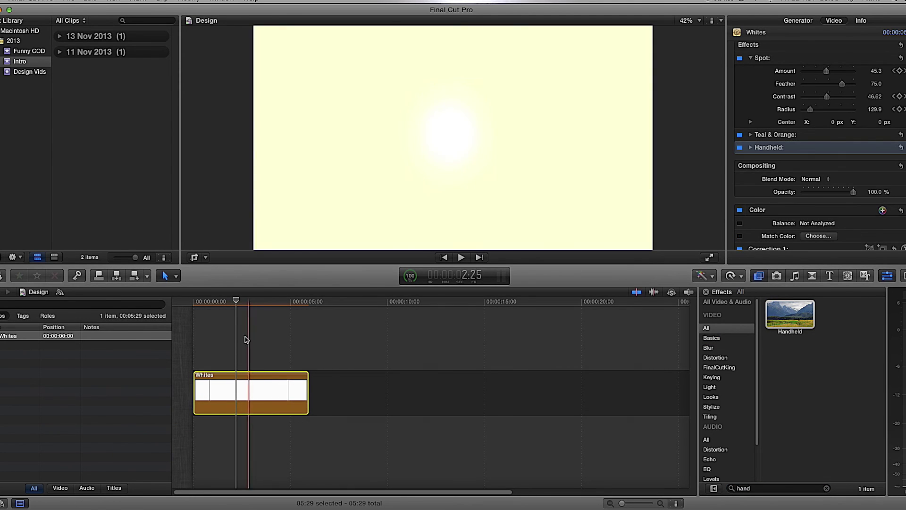
drag(236, 301, 197, 301)
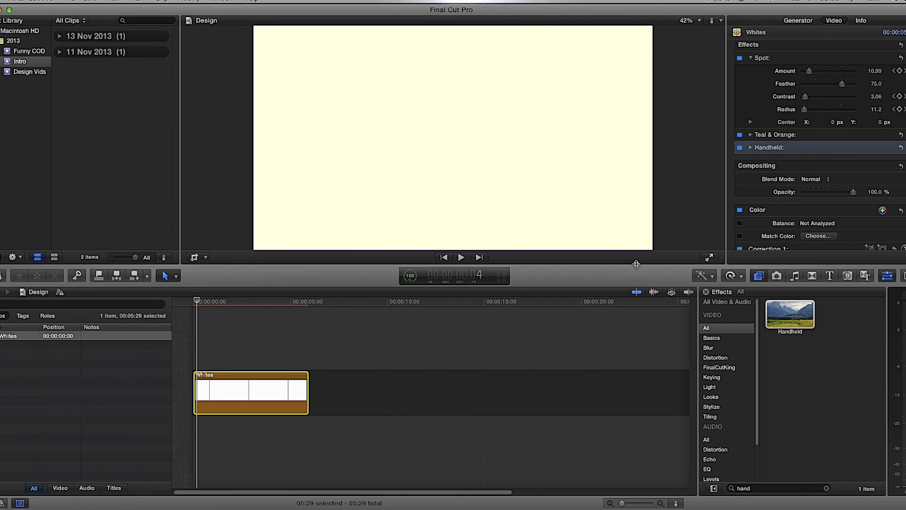
click(461, 259)
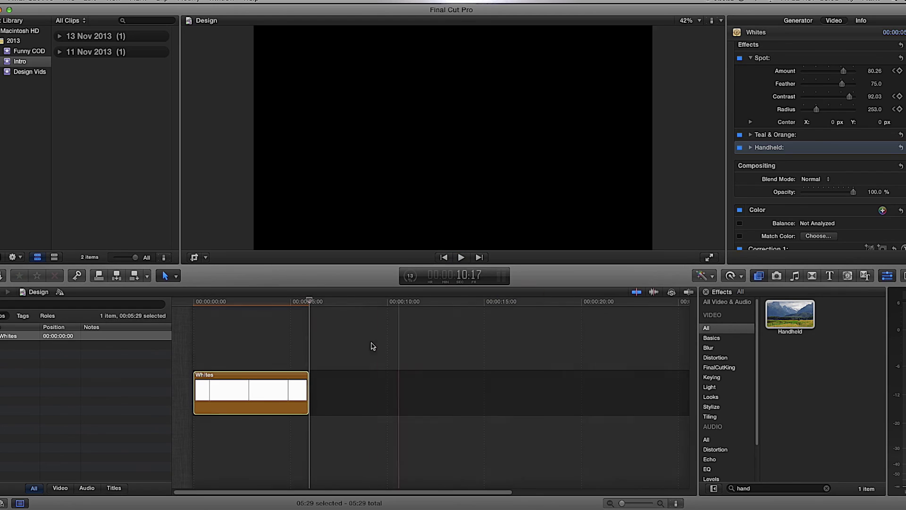
Step: Raise Handheld Shakiness to 43.8 and Distance to 105.84, then play back the burst
click(284, 340)
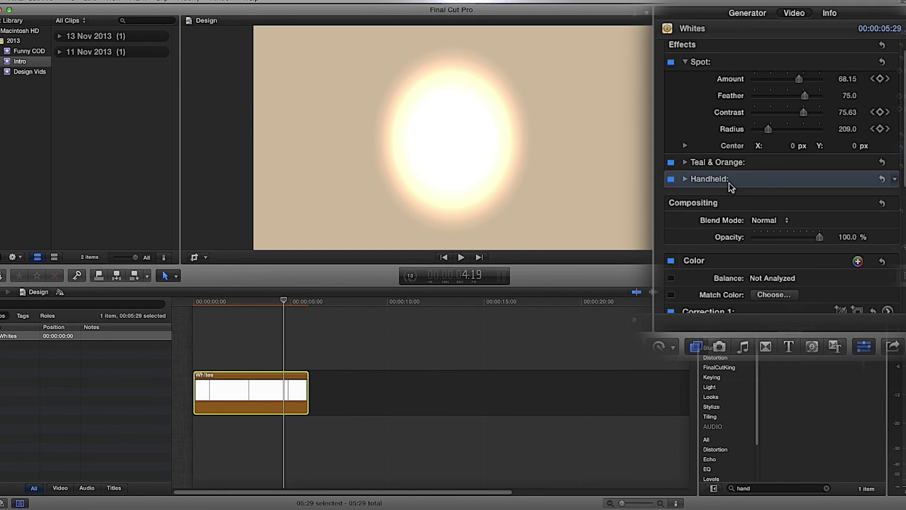
click(688, 179)
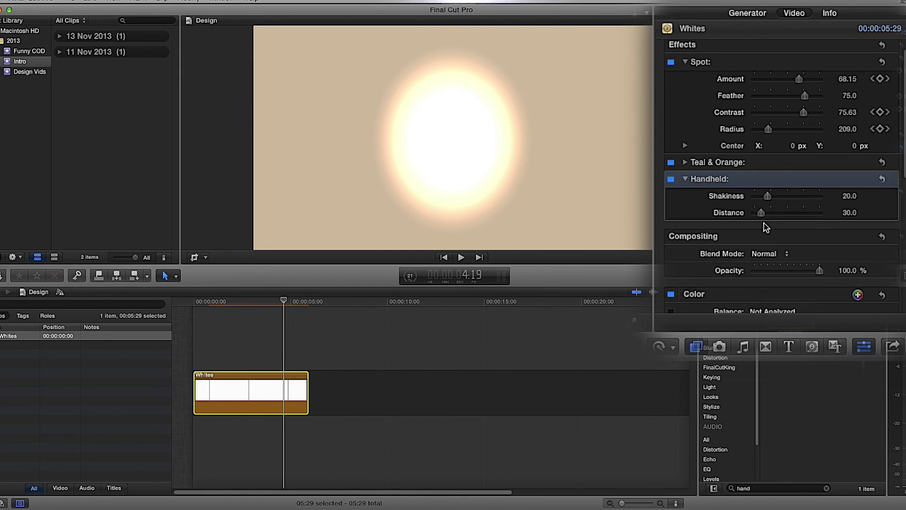
mouse_move(768, 196)
mouse_down()
mouse_move(779, 195)
mouse_move(778, 215)
mouse_move(784, 197)
mouse_up()
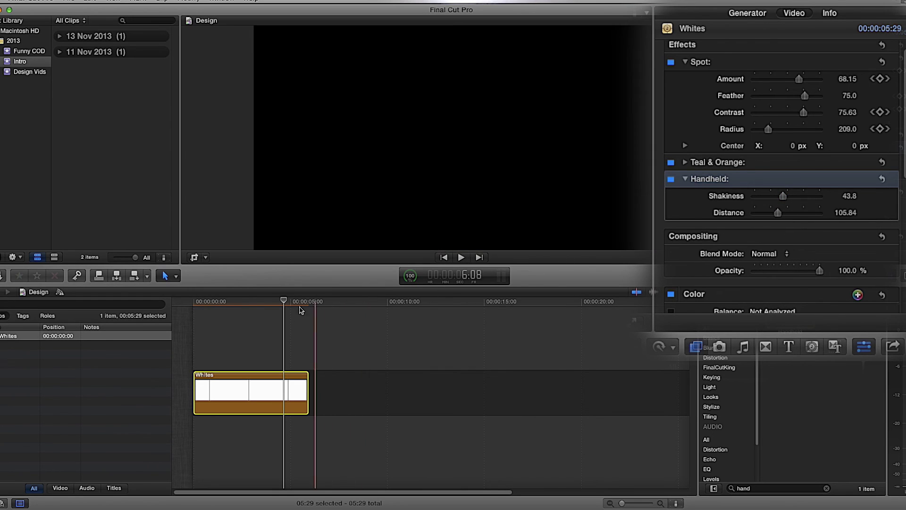
click(201, 307)
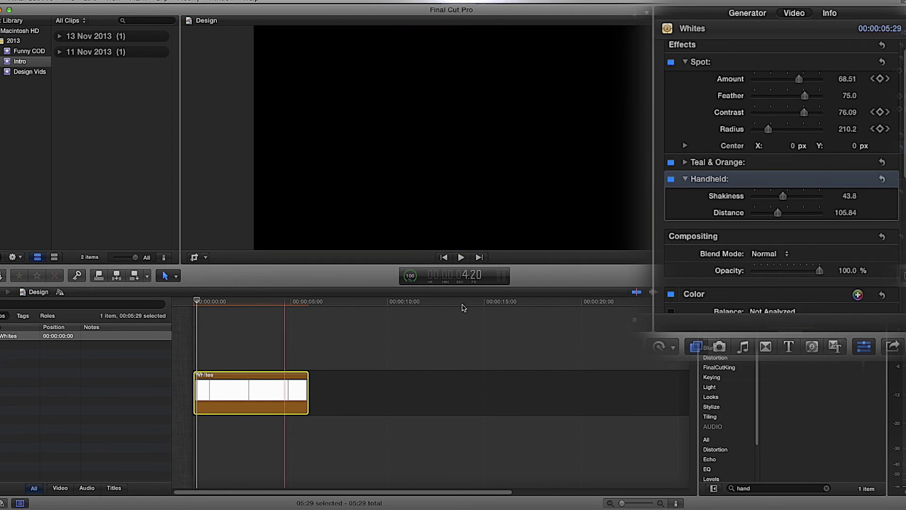
click(462, 258)
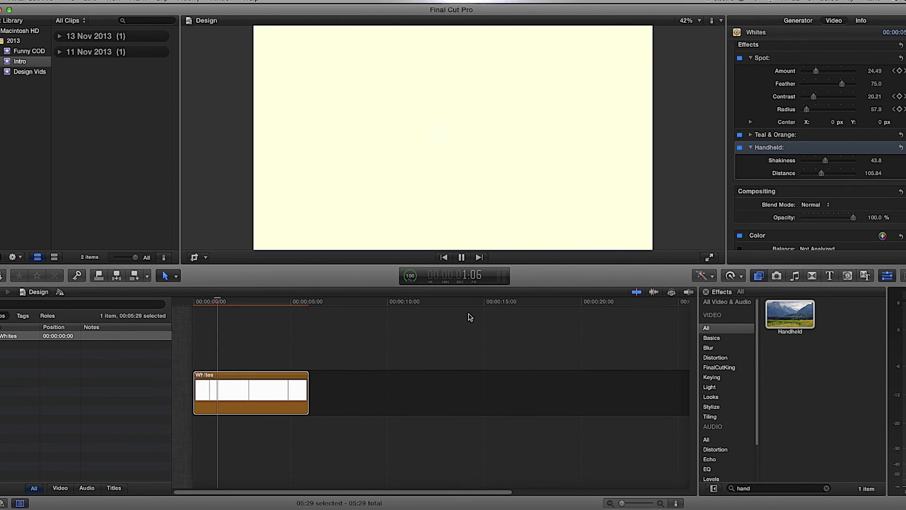